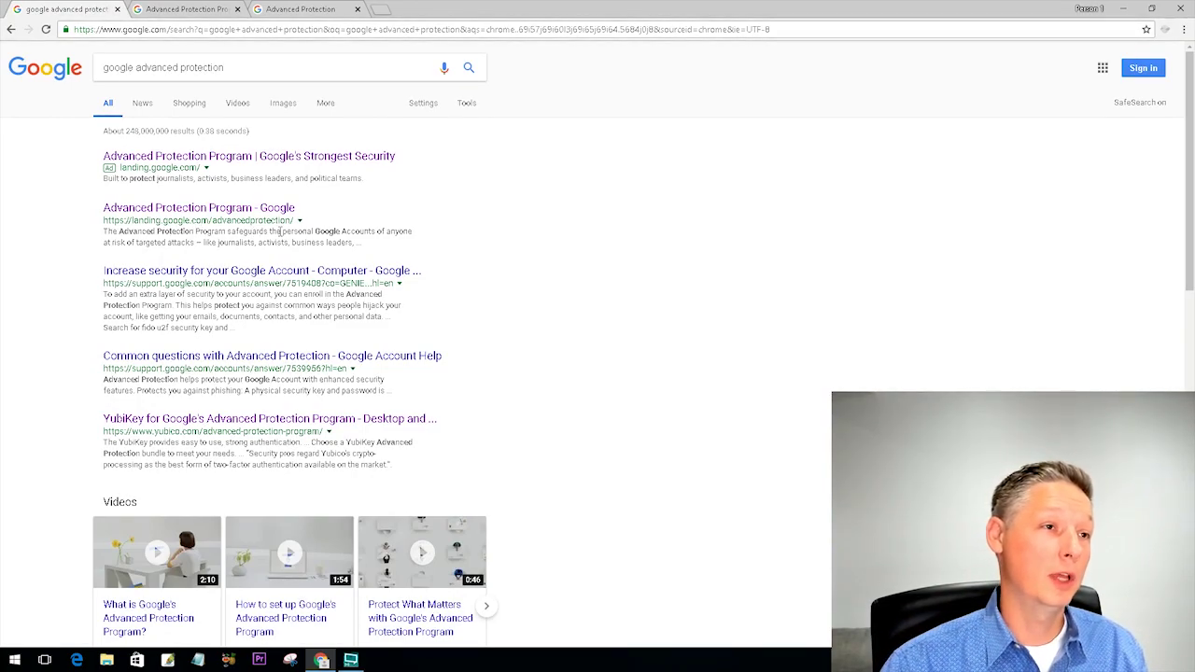
- Review the Advanced Protection Program overview down to Get started, then go to the enrollment page
{"action": "left_click", "coordinate": [213, 7]}
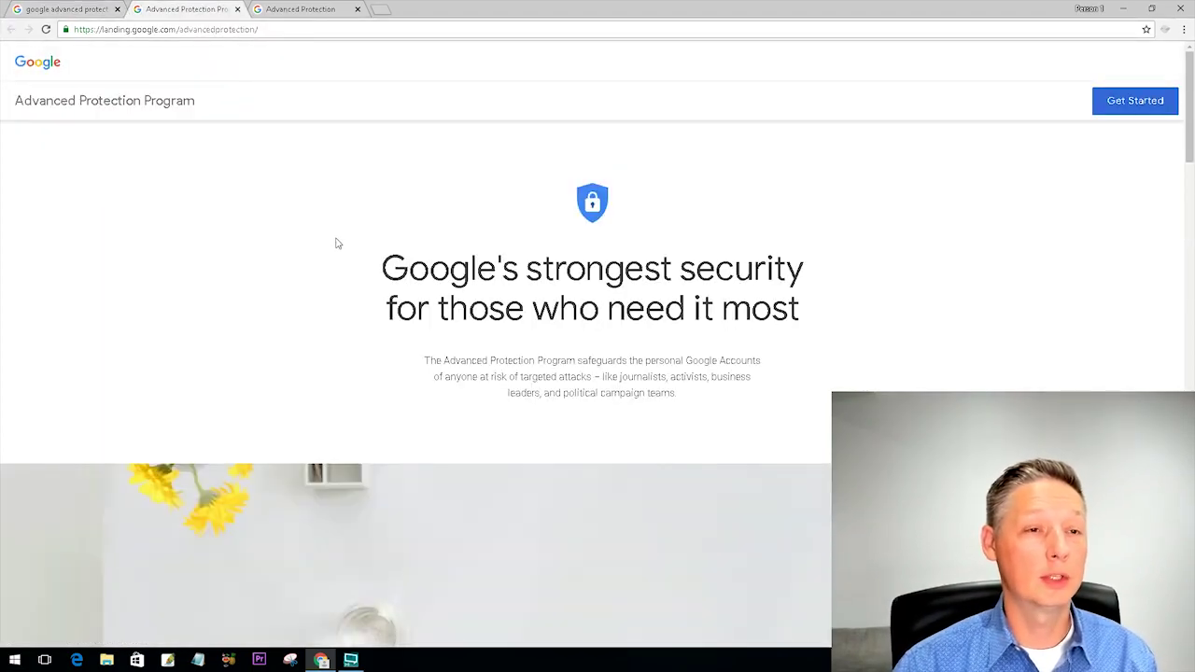
{"action": "scroll", "coordinate": [383, 298], "scroll_direction": "down", "scroll_amount": 3}
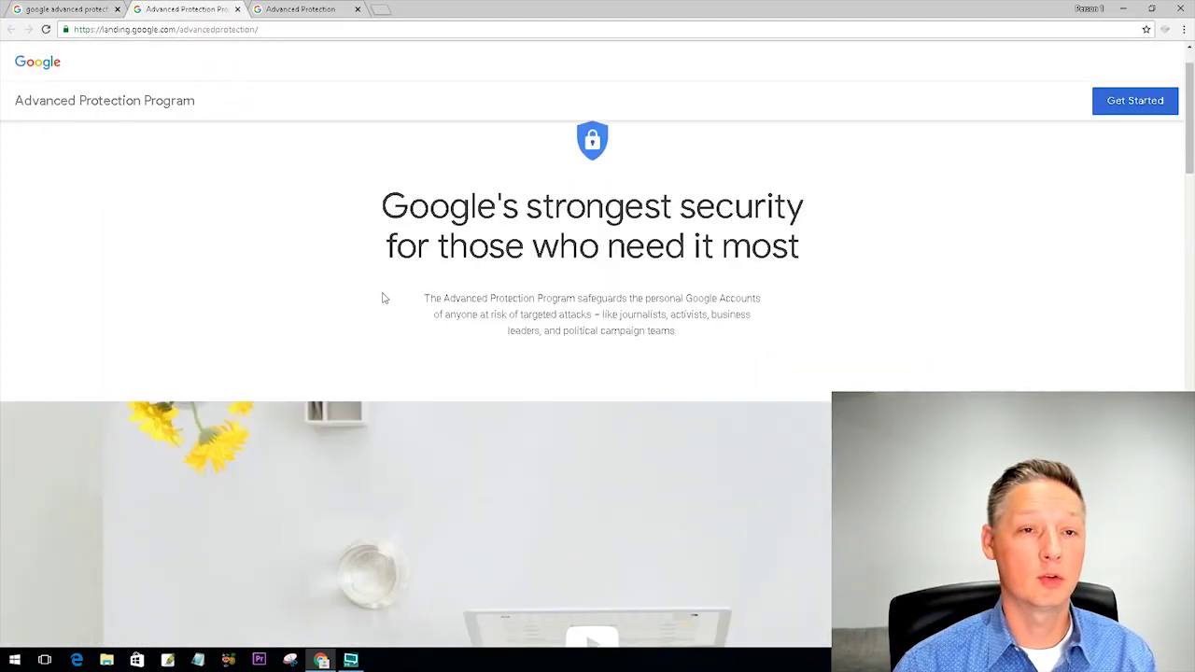
{"action": "scroll", "coordinate": [384, 300], "scroll_direction": "down", "scroll_amount": 10}
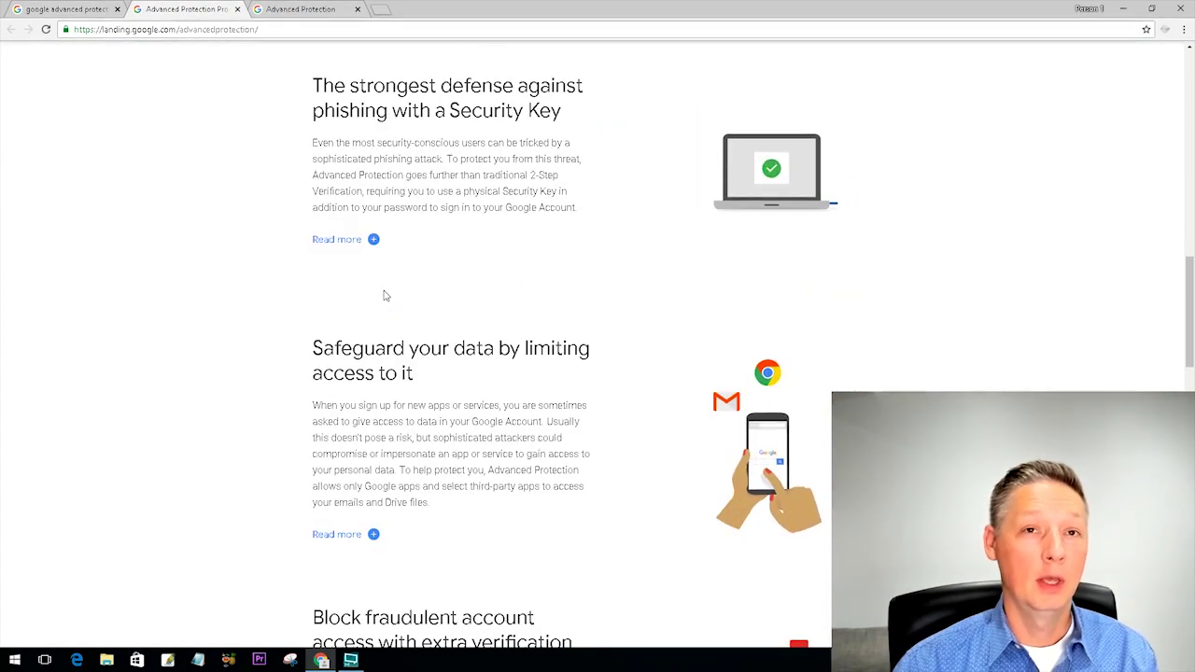
{"action": "scroll", "coordinate": [387, 297], "scroll_direction": "down", "scroll_amount": 2}
{"action": "scroll", "coordinate": [385, 295], "scroll_direction": "down", "scroll_amount": 1}
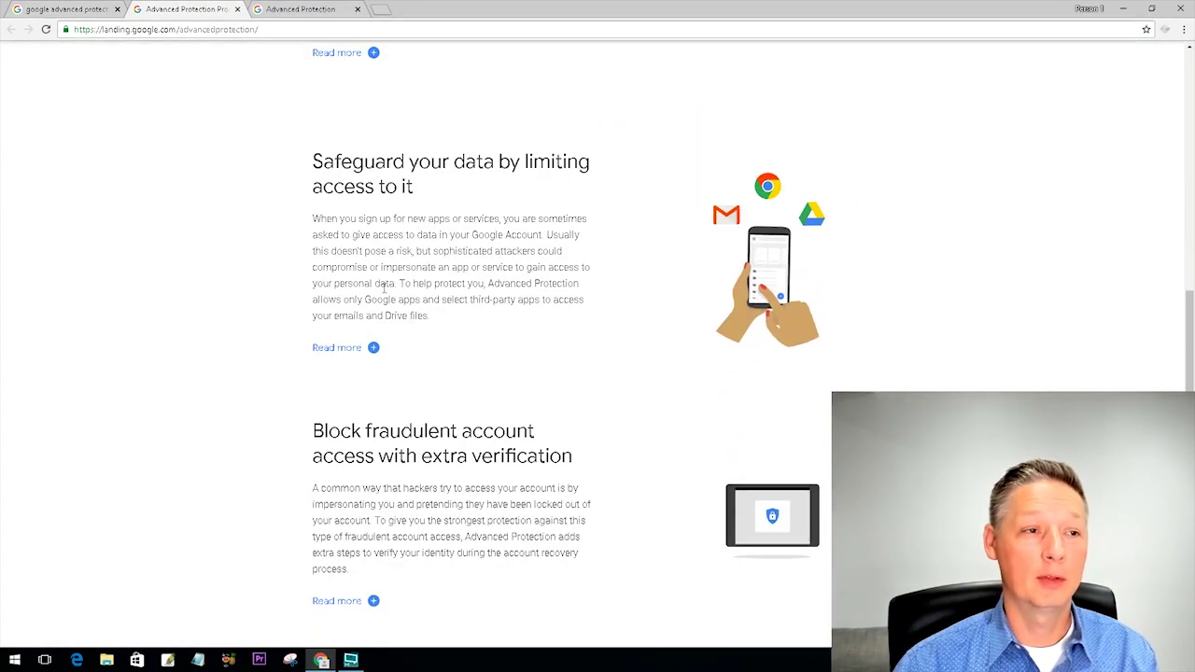
{"action": "scroll", "coordinate": [388, 297], "scroll_direction": "down", "scroll_amount": 2}
{"action": "scroll", "coordinate": [386, 297], "scroll_direction": "down", "scroll_amount": 7}
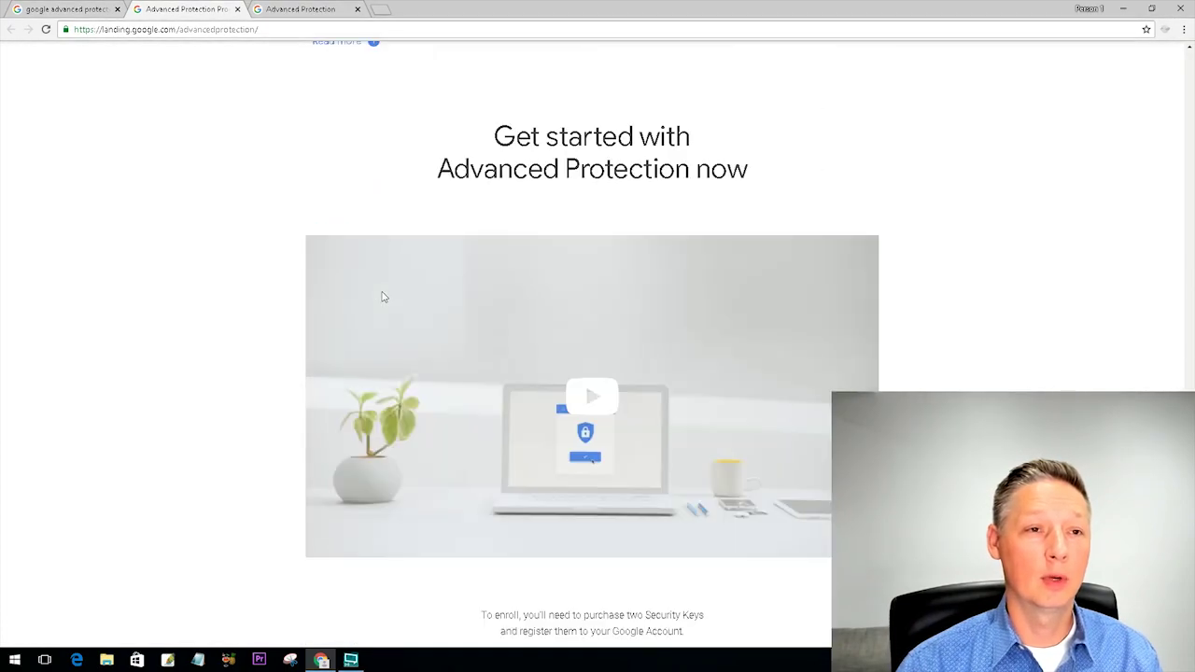
{"action": "scroll", "coordinate": [382, 297], "scroll_direction": "down", "scroll_amount": 8}
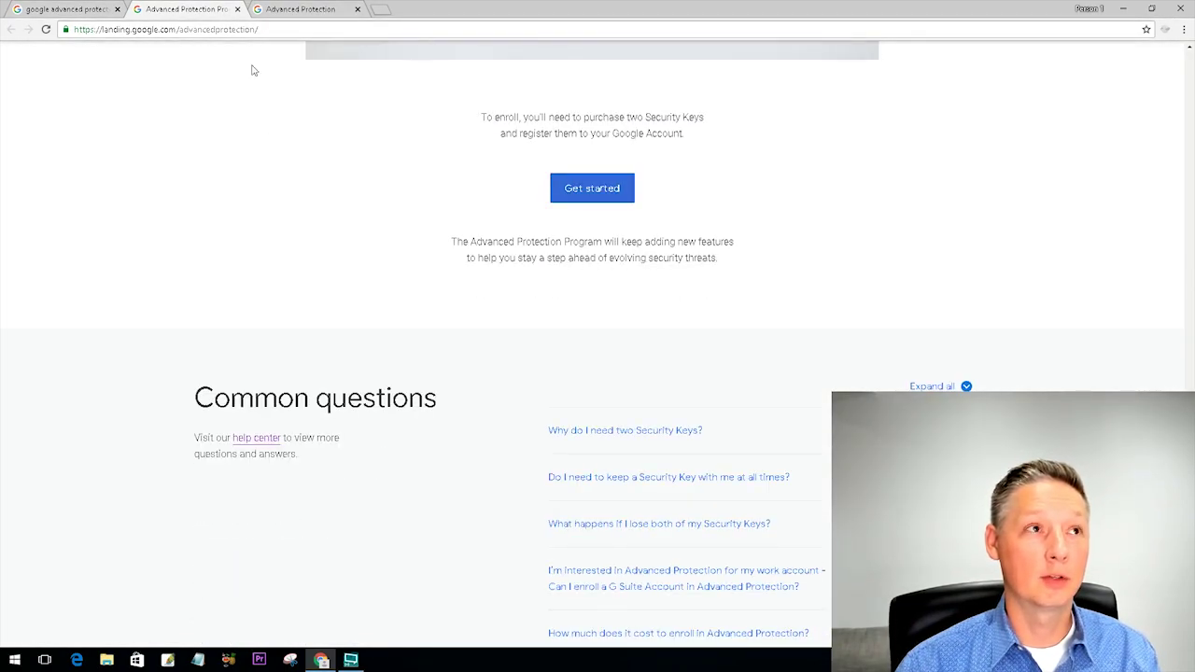
{"action": "left_click", "coordinate": [287, 8]}
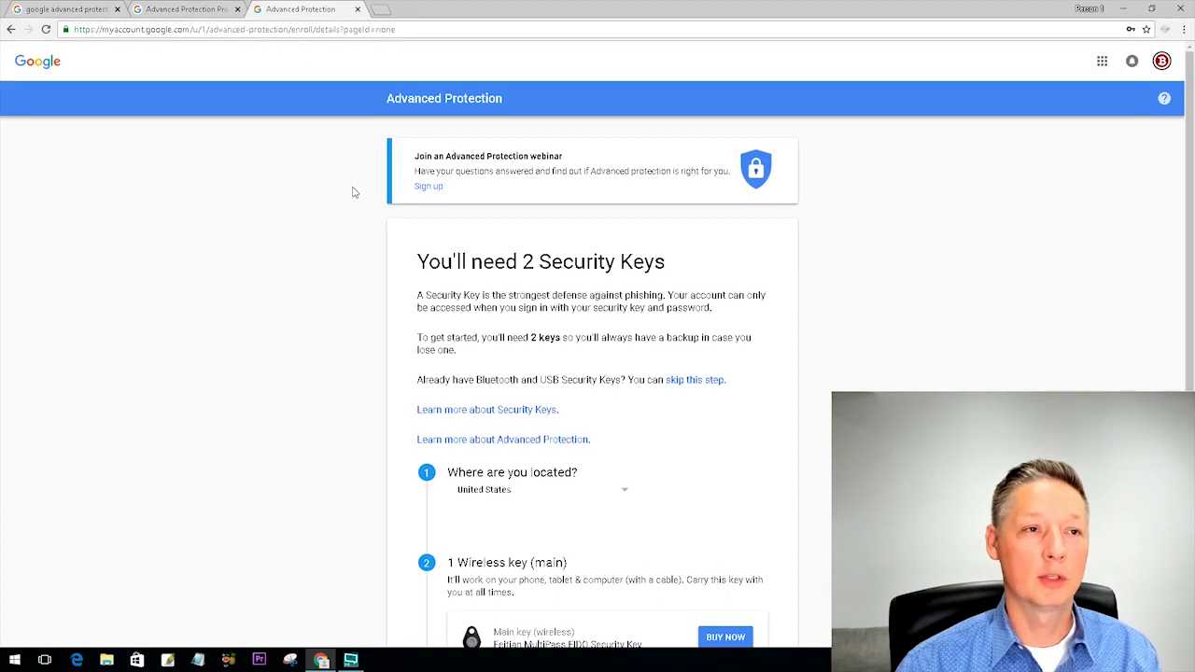
- On the enrollment page, confirm you have 2 security keys
{"action": "scroll", "coordinate": [353, 194], "scroll_direction": "down", "scroll_amount": 4}
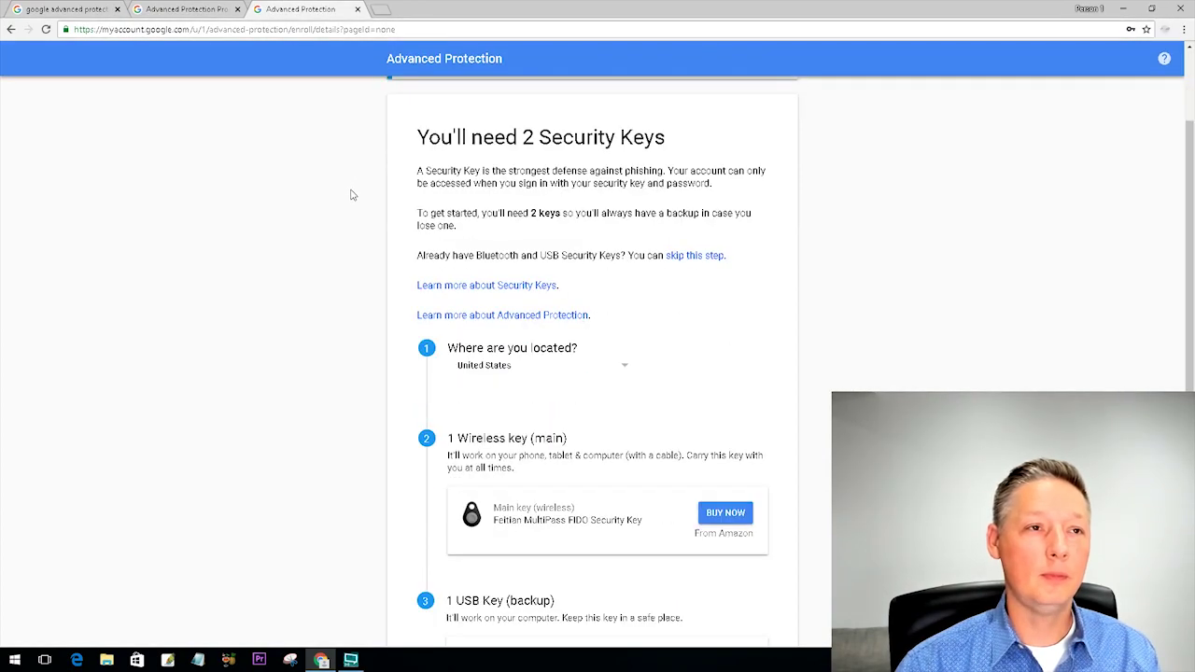
{"action": "scroll", "coordinate": [352, 198], "scroll_direction": "down", "scroll_amount": 1}
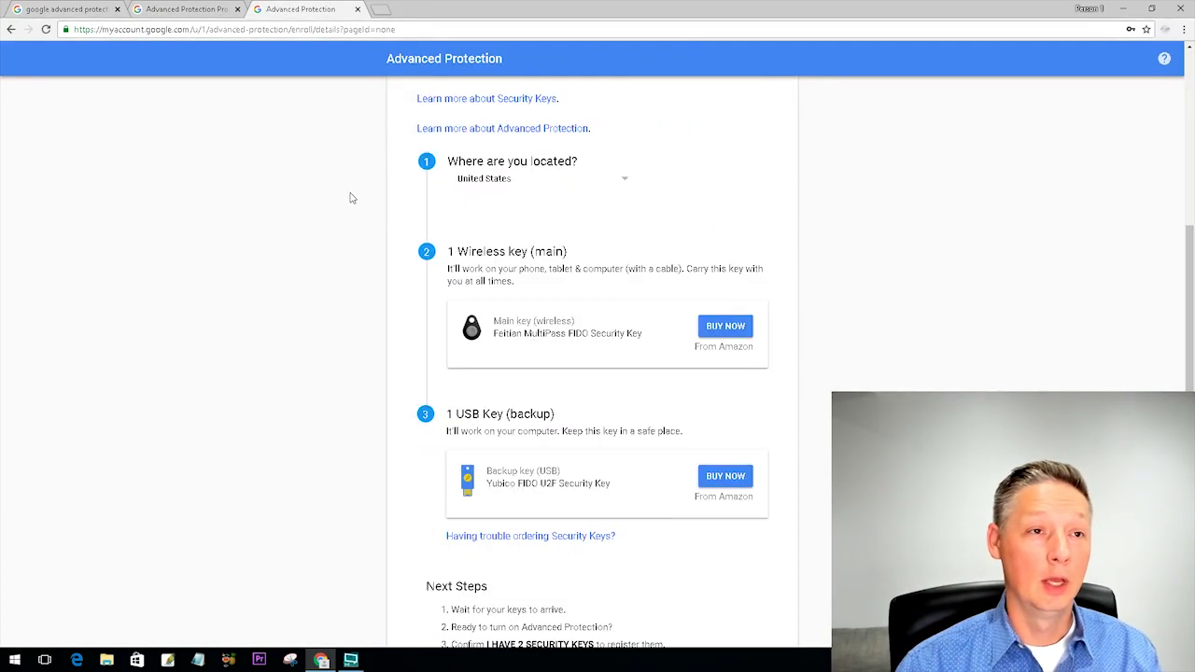
{"action": "scroll", "coordinate": [352, 198], "scroll_direction": "down", "scroll_amount": 2}
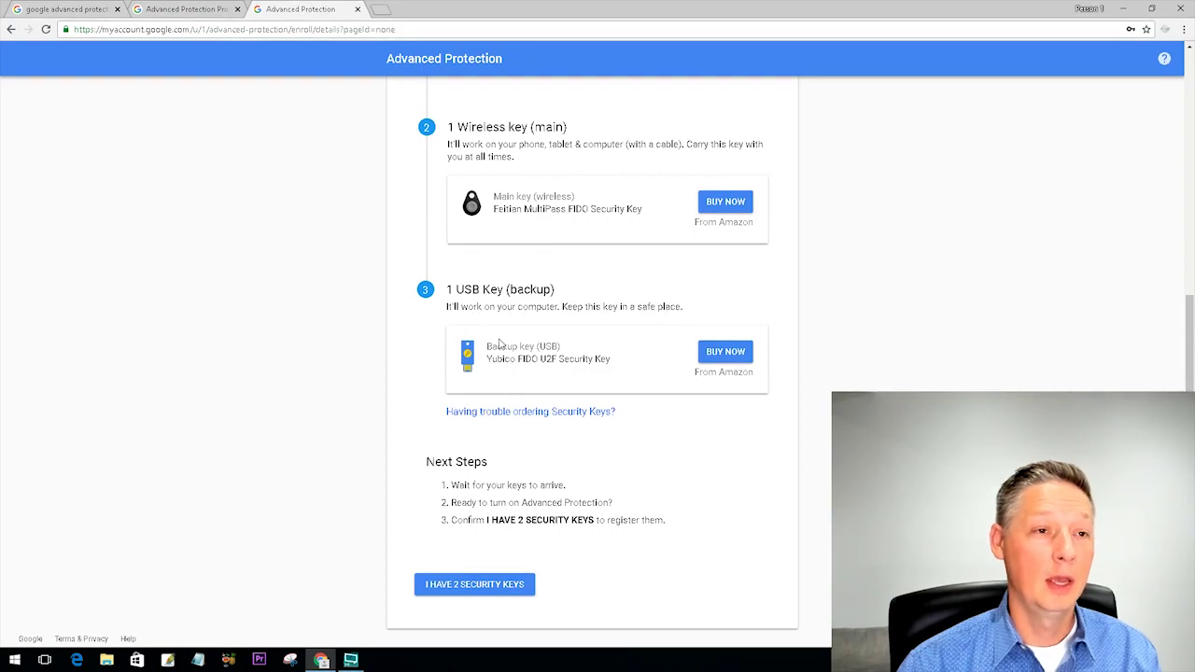
{"action": "scroll", "coordinate": [500, 344], "scroll_direction": "down", "scroll_amount": 1}
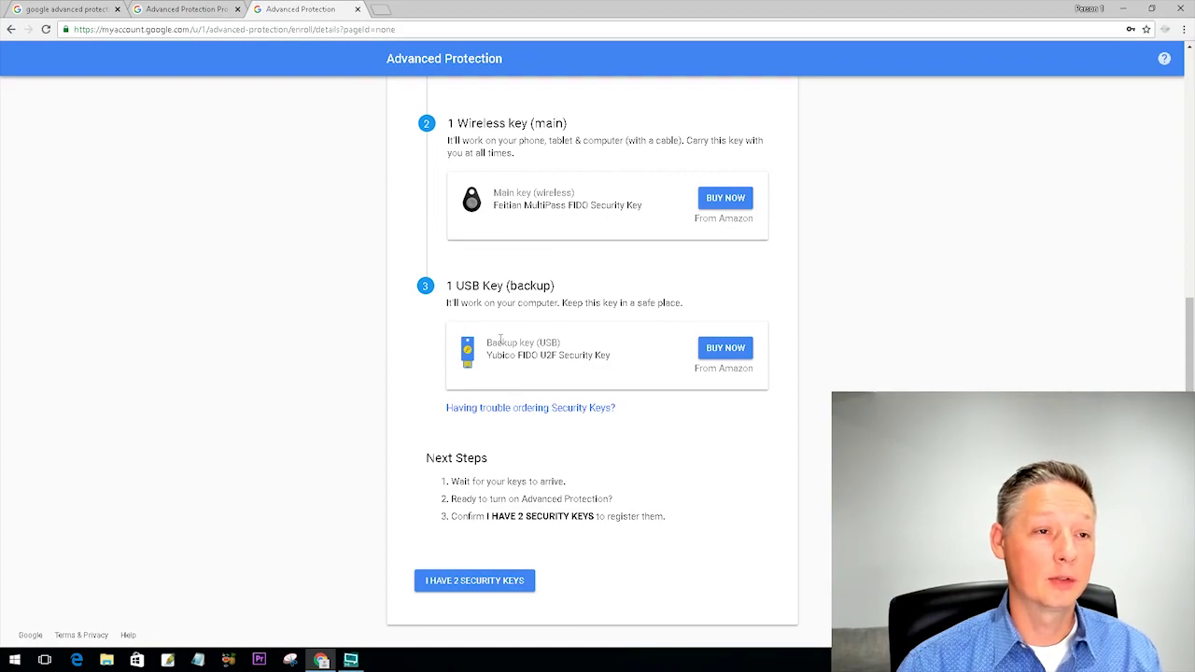
{"action": "left_click", "coordinate": [473, 582]}
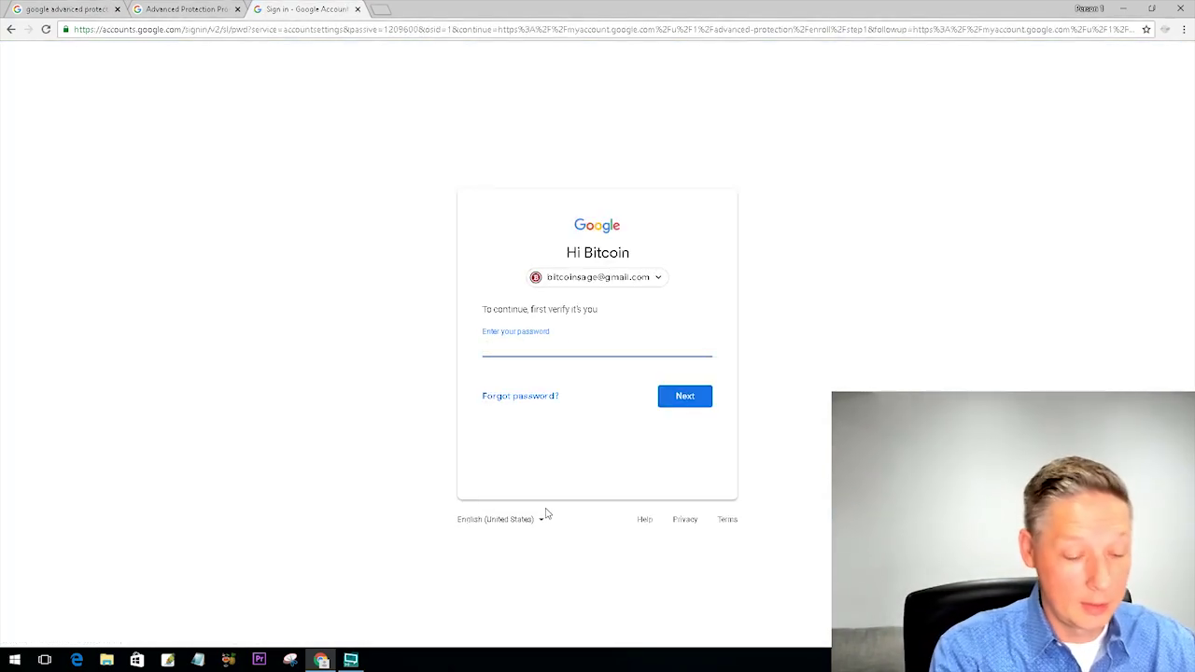
- Re-enter the account password to verify your identity
{"action": "type", "text": "••"}
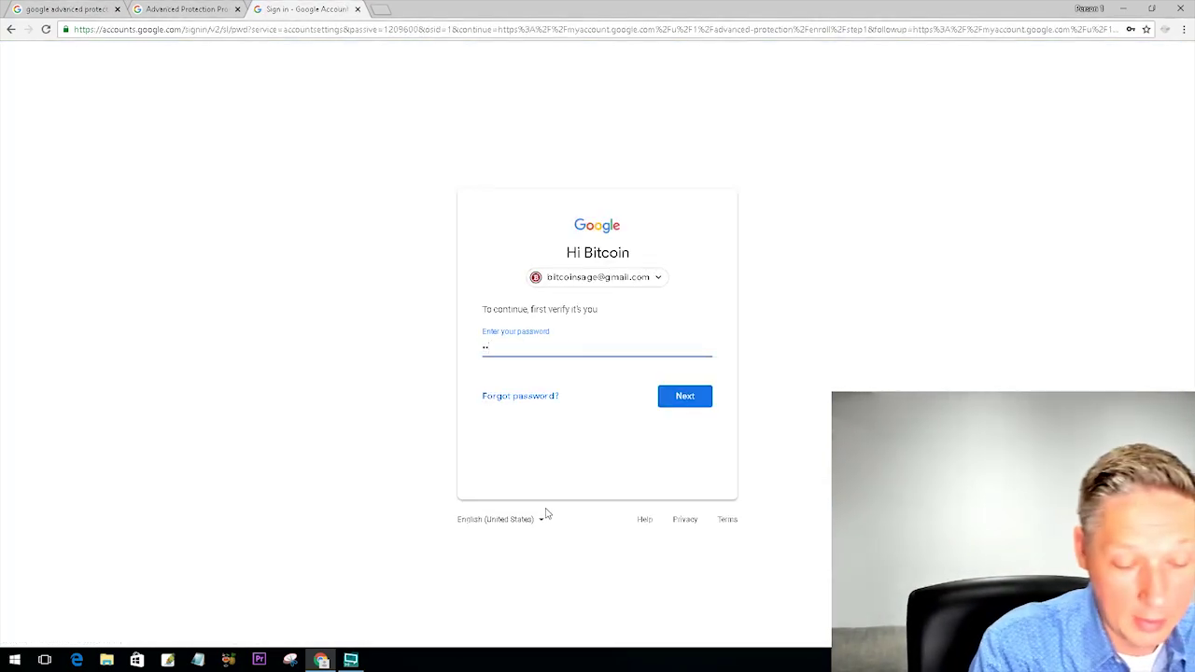
{"action": "type", "text": "********"}
{"action": "key", "text": "Return"}
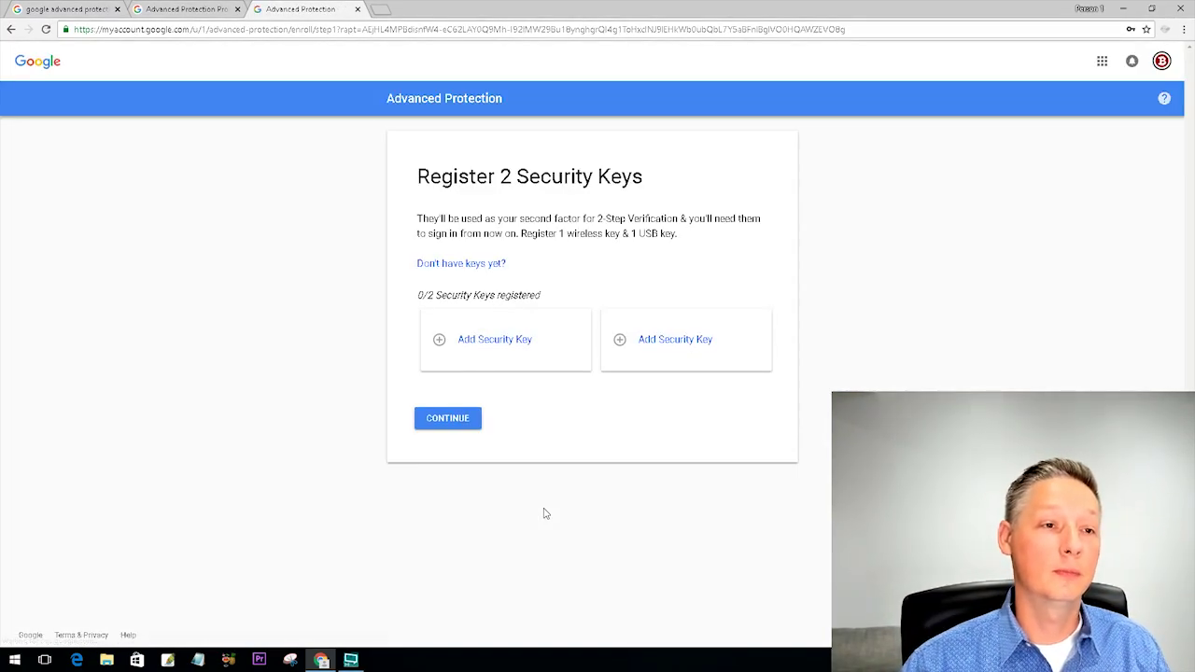
- Continue past 'Have your Security Key?' so registration waits for the USB key
{"action": "left_click", "coordinate": [482, 347]}
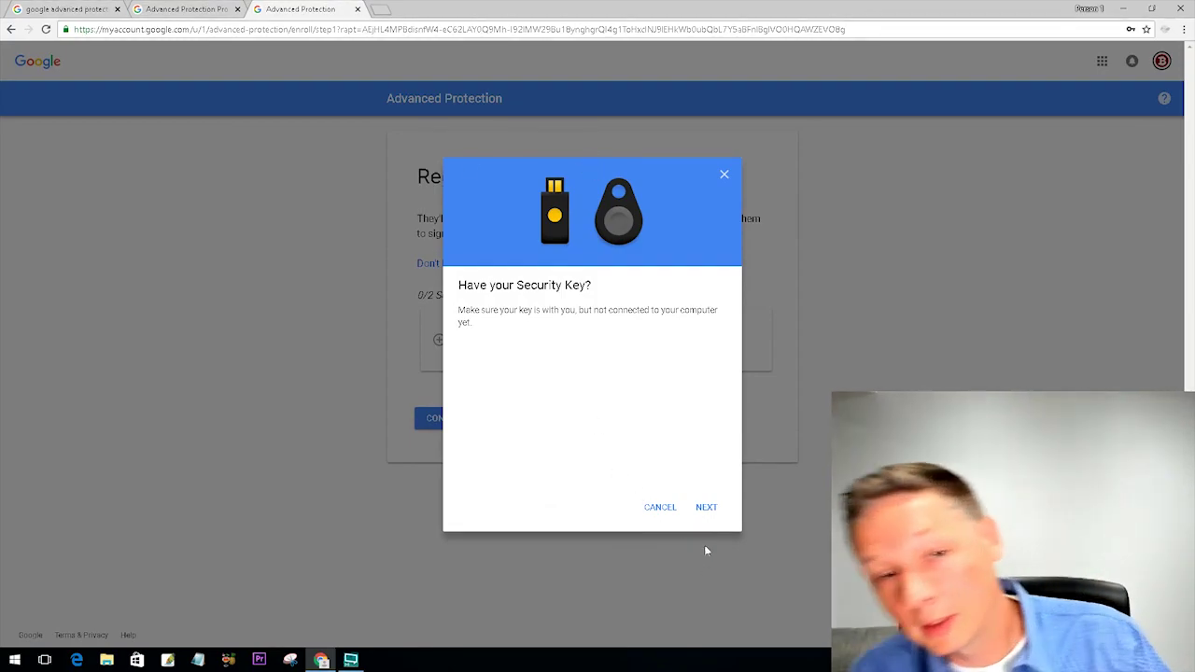
{"action": "left_click", "coordinate": [706, 507]}
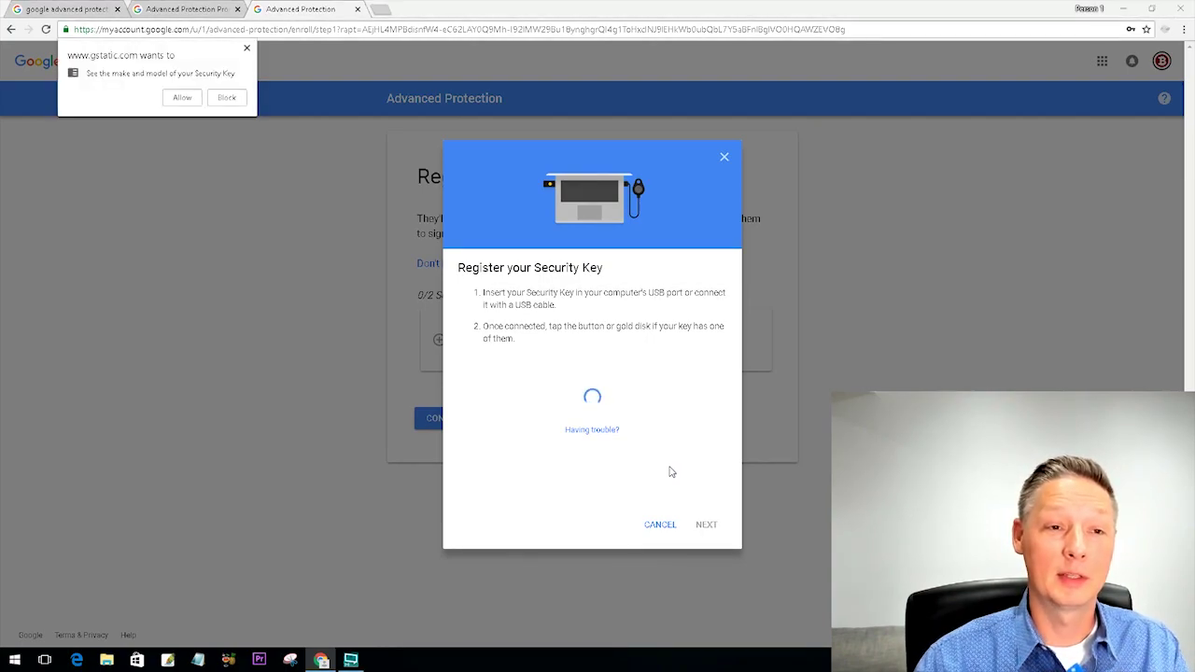
- Allow the site to see the key's make and model, and save it named 'test1'
{"action": "left_click", "coordinate": [187, 101]}
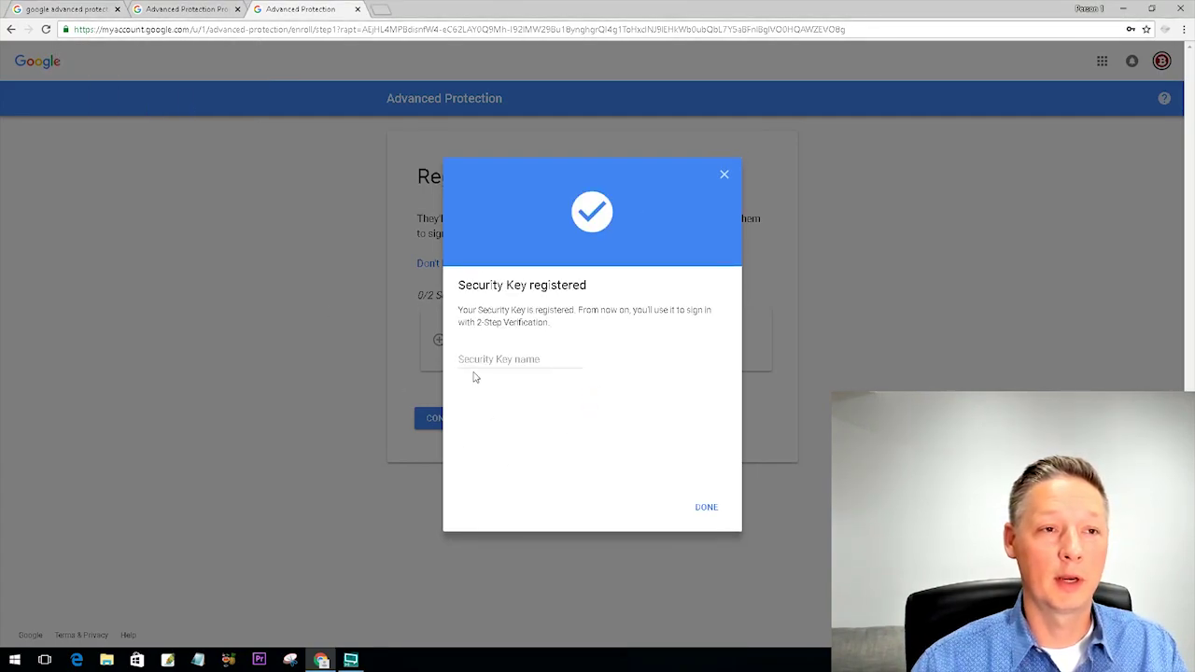
{"action": "left_click", "coordinate": [486, 359]}
{"action": "type", "text": "t"}
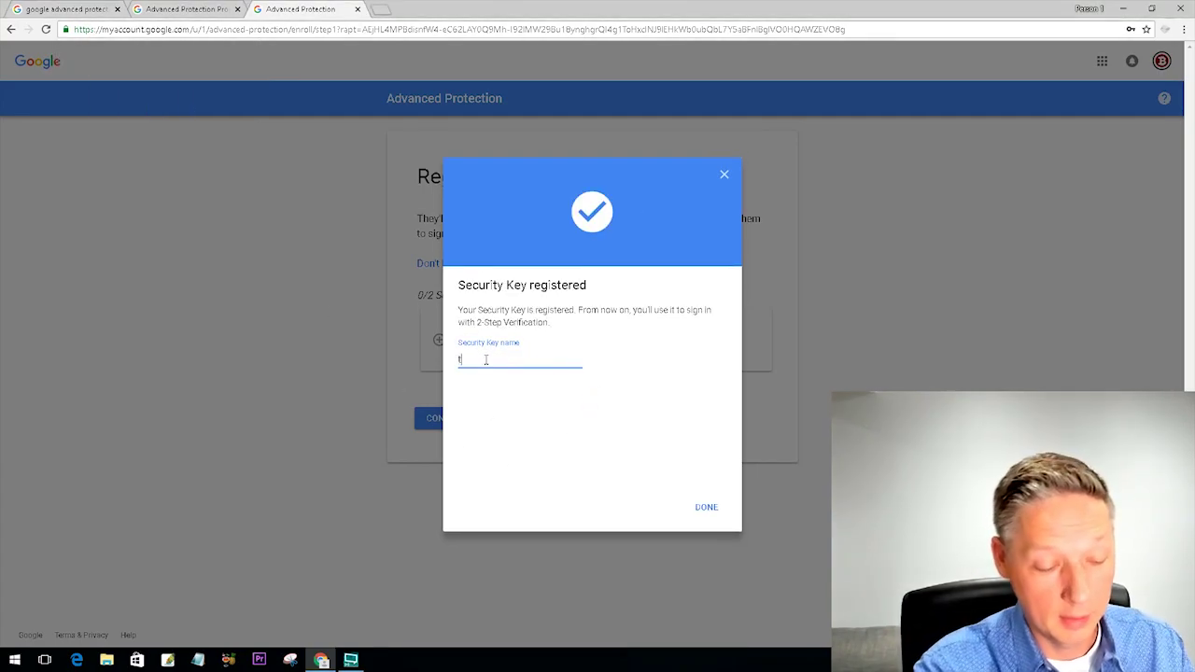
{"action": "type", "text": "est1"}
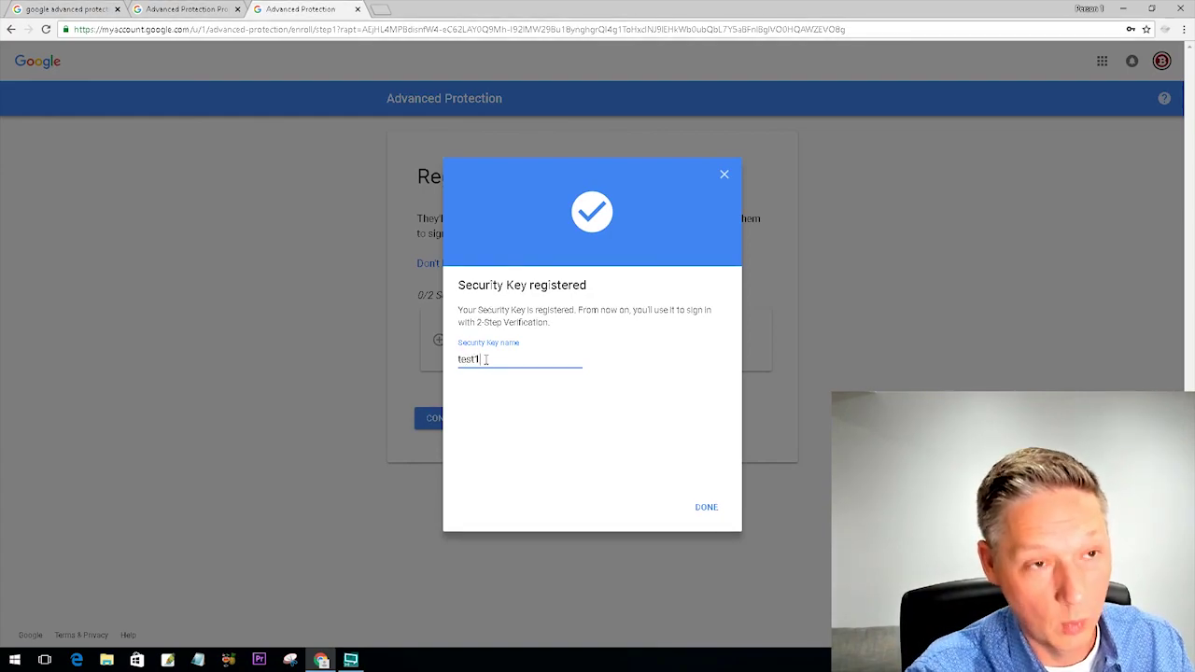
{"action": "left_click", "coordinate": [707, 507]}
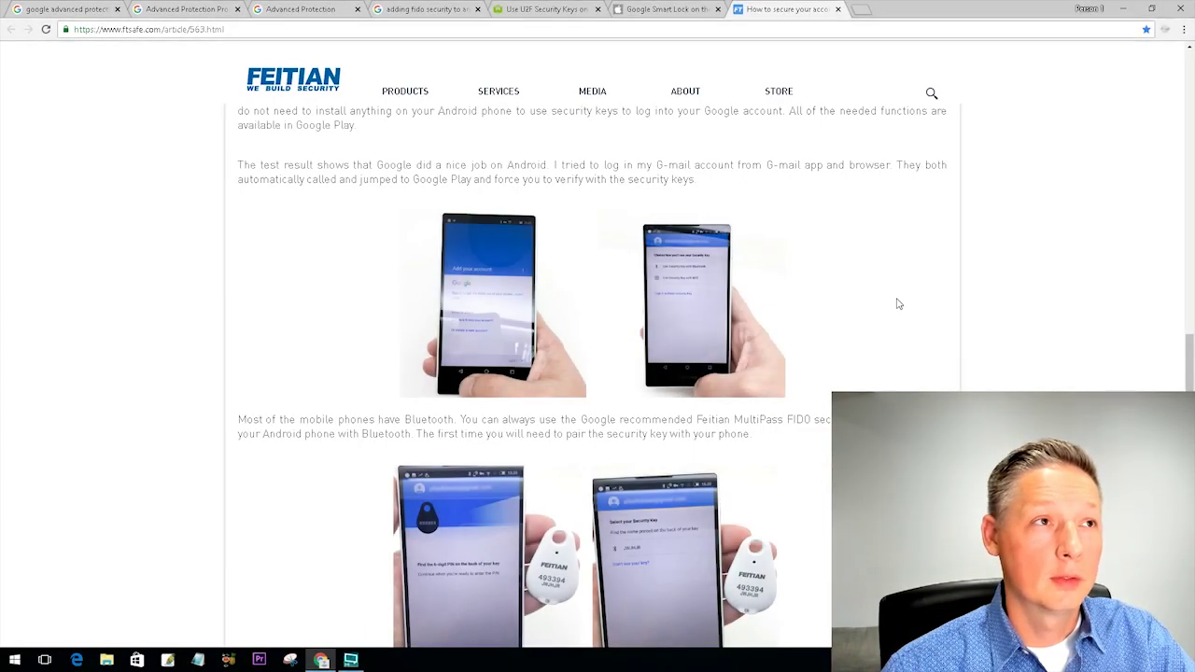
- Scroll the Feitian article past the Android Bluetooth pairing photos to the NFC tap section
{"action": "scroll", "coordinate": [898, 304], "scroll_direction": "down", "scroll_amount": 1}
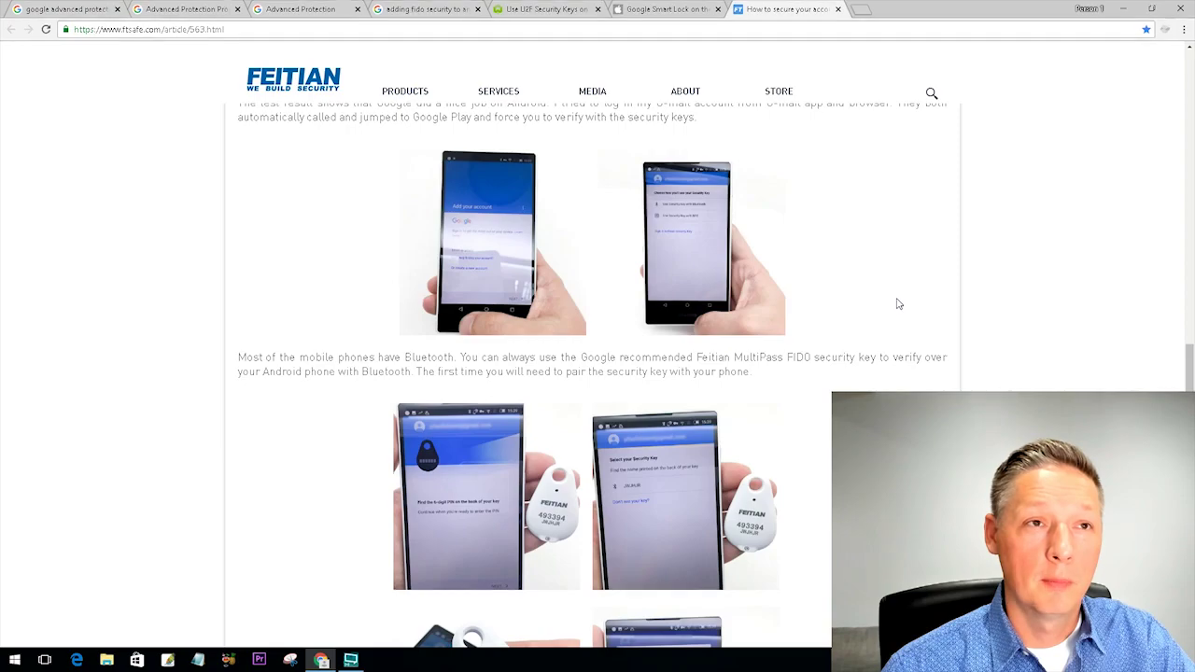
{"action": "scroll", "coordinate": [898, 302], "scroll_direction": "down", "scroll_amount": 4}
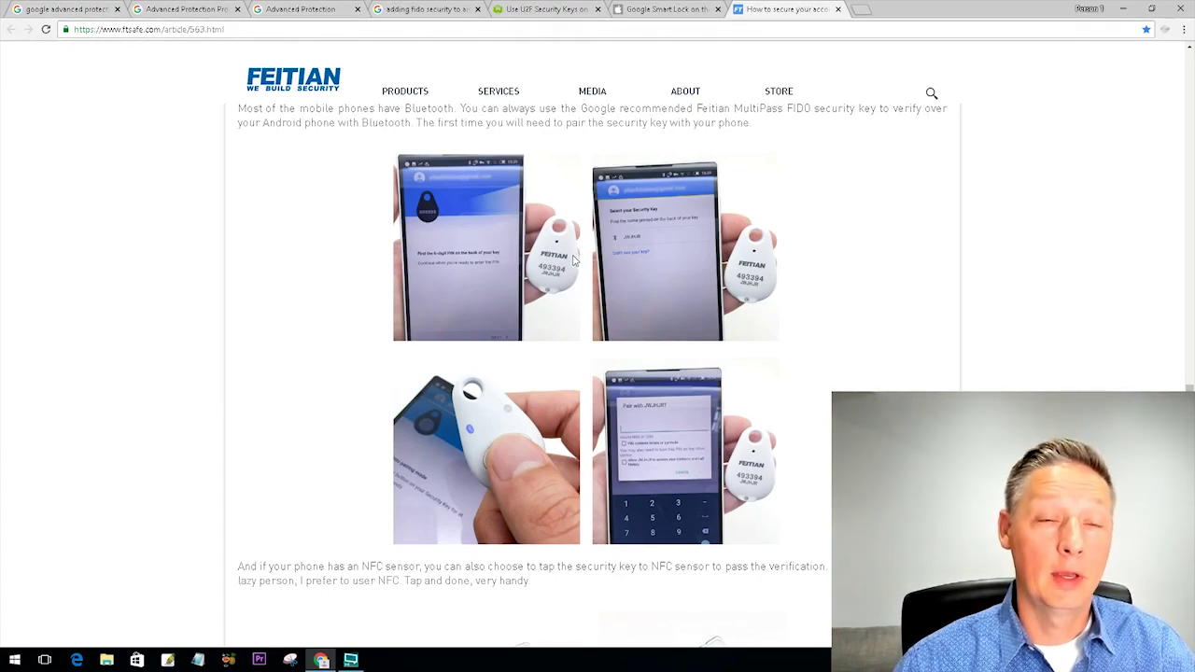
{"action": "scroll", "coordinate": [570, 248], "scroll_direction": "down", "scroll_amount": 2}
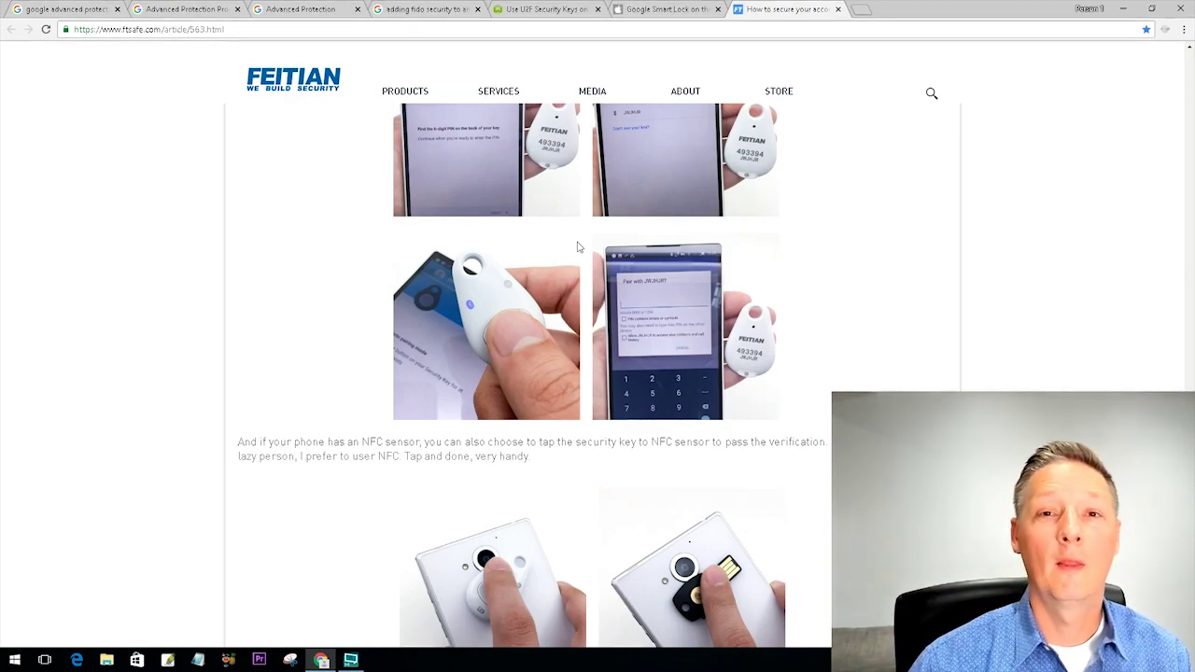
- Scroll on to the iPhone Smart Lock pairing figures and the Conclusion
{"action": "scroll", "coordinate": [584, 252], "scroll_direction": "down", "scroll_amount": 1}
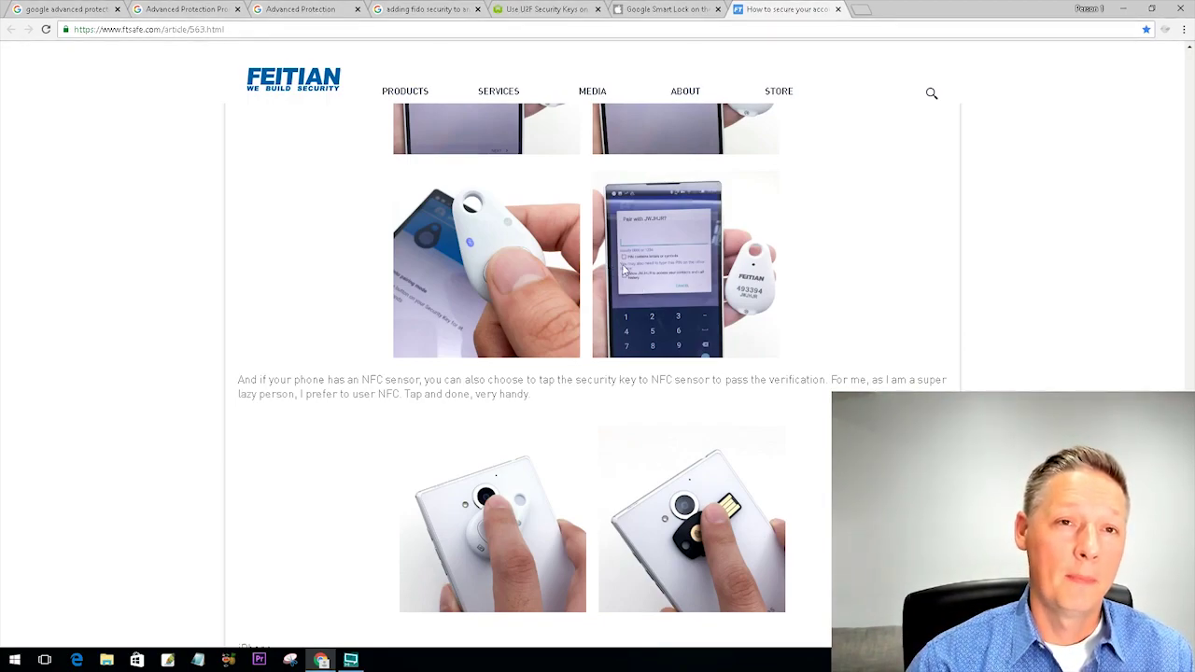
{"action": "scroll", "coordinate": [702, 290], "scroll_direction": "down", "scroll_amount": 1}
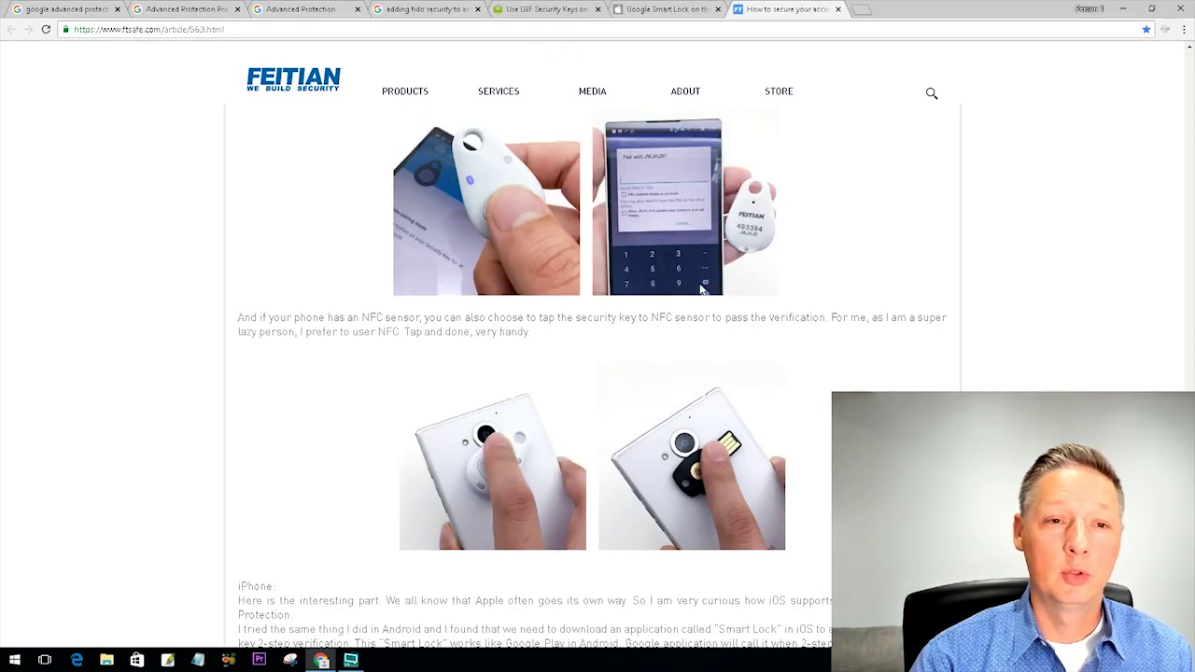
{"action": "scroll", "coordinate": [702, 290], "scroll_direction": "down", "scroll_amount": 5}
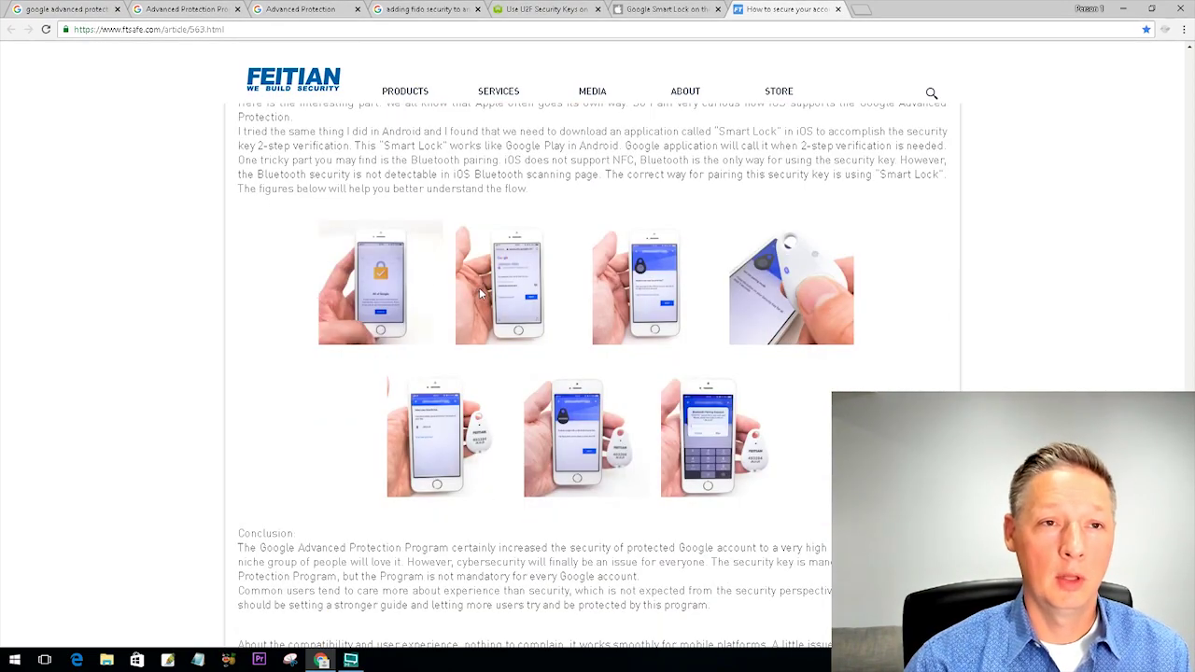
- Scroll to the article's closing links for the user manual, SDK and datasheet
{"action": "scroll", "coordinate": [505, 310], "scroll_direction": "down", "scroll_amount": 2}
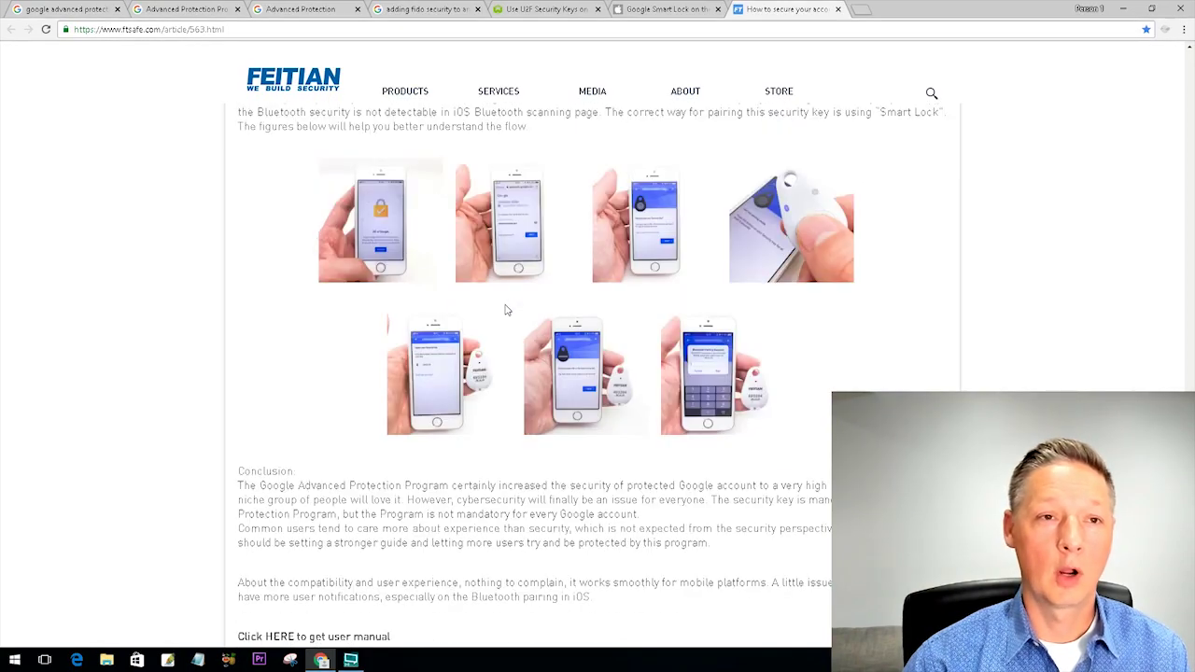
{"action": "scroll", "coordinate": [506, 304], "scroll_direction": "up", "scroll_amount": 1}
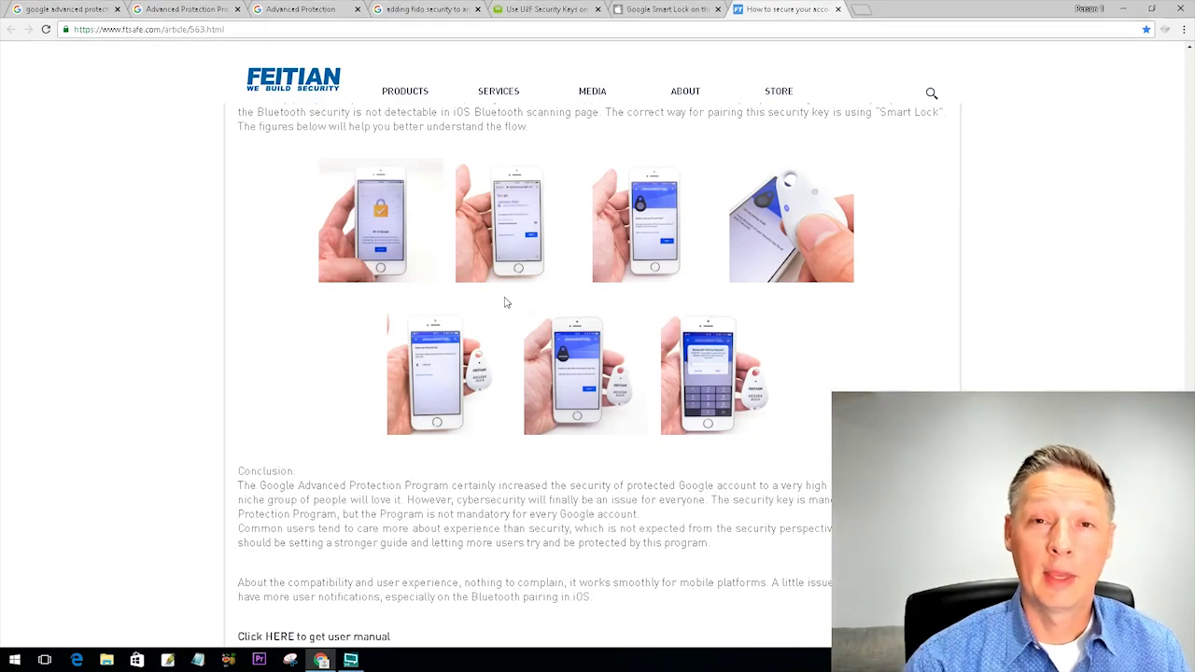
{"action": "scroll", "coordinate": [509, 295], "scroll_direction": "down", "scroll_amount": 2}
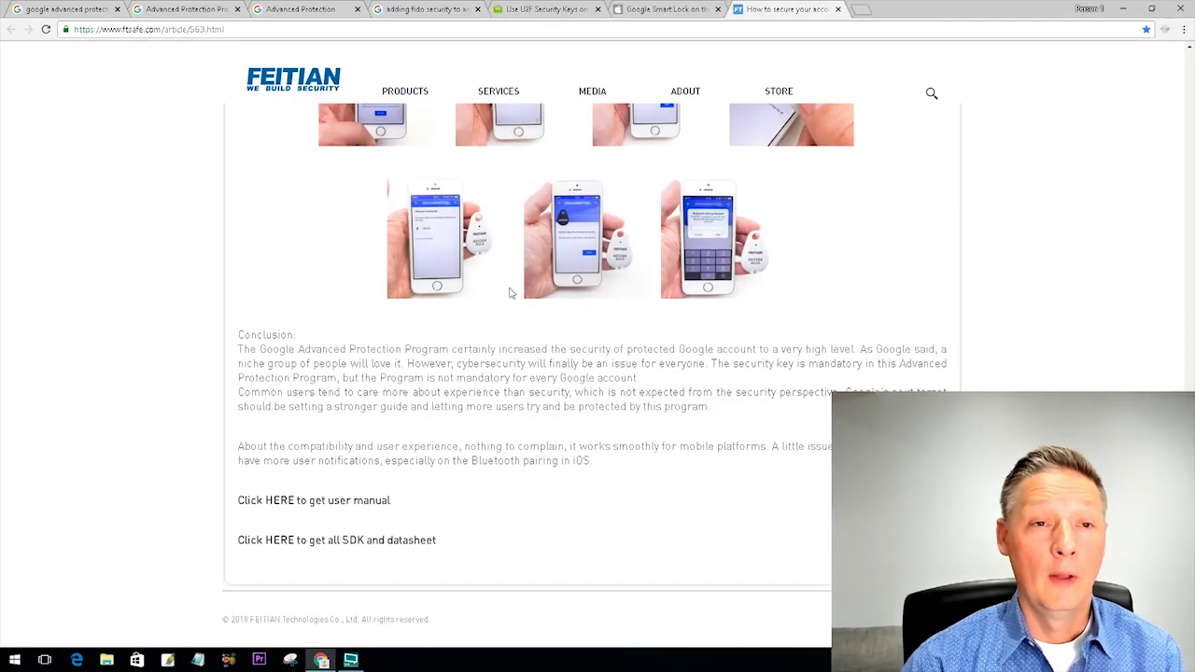